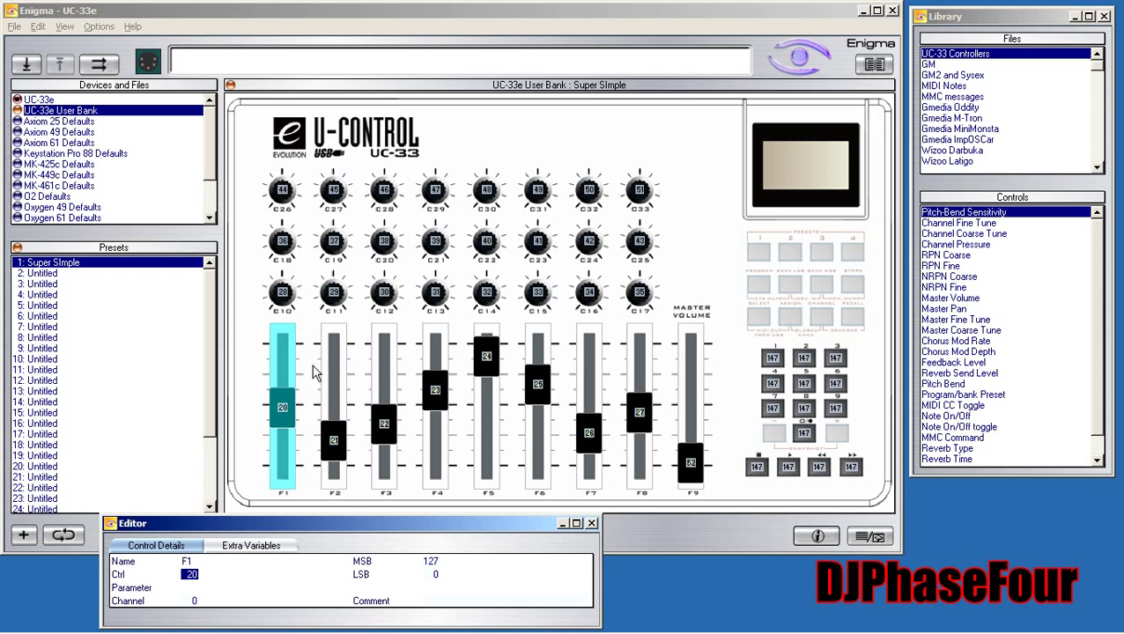
- Examine the controller number assignments of faders F2 through F9 in the Super SImple preset
{"action": "left_click", "coordinate": [335, 14]}
{"action": "mouse_move", "coordinate": [213, 141]}
{"action": "left_mouse_down"}
{"action": "mouse_move", "coordinate": [219, 183]}
{"action": "mouse_move", "coordinate": [223, 128]}
{"action": "left_mouse_up"}
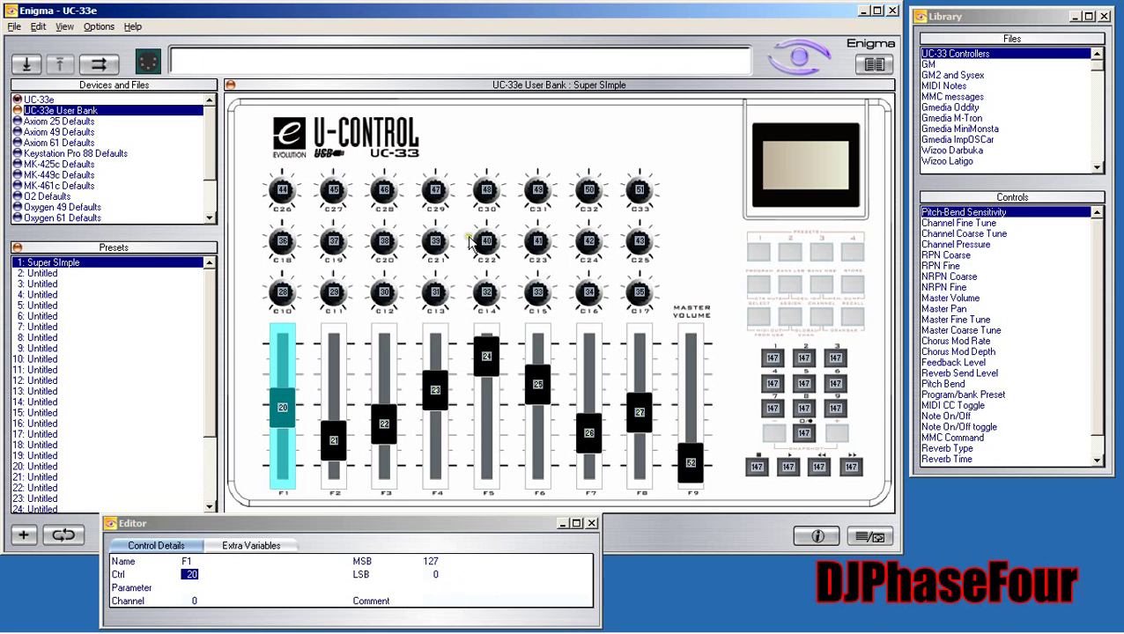
{"action": "left_click", "coordinate": [334, 442]}
{"action": "left_click", "coordinate": [388, 426]}
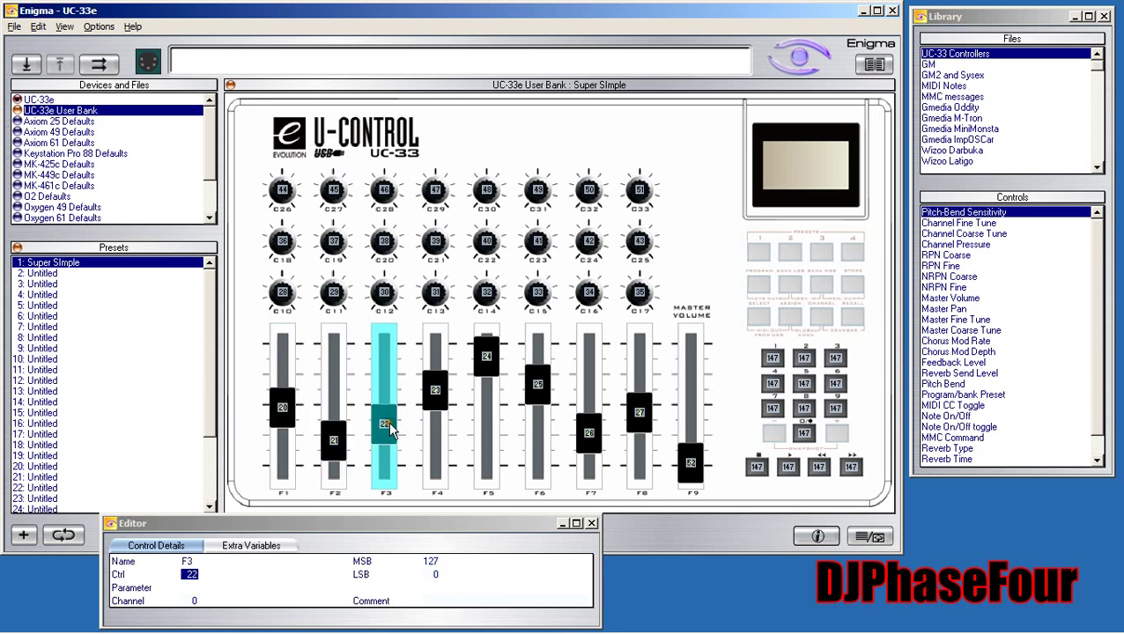
{"action": "left_click", "coordinate": [437, 396]}
{"action": "left_click", "coordinate": [487, 363]}
{"action": "left_click", "coordinate": [539, 386]}
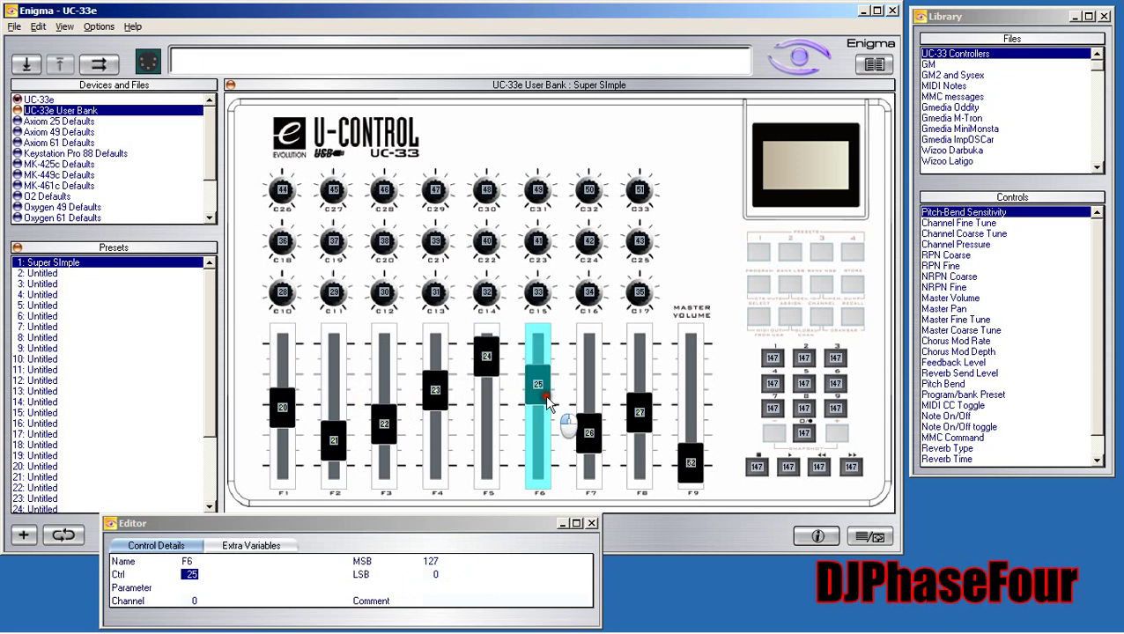
{"action": "left_click", "coordinate": [588, 434]}
{"action": "left_click", "coordinate": [636, 416]}
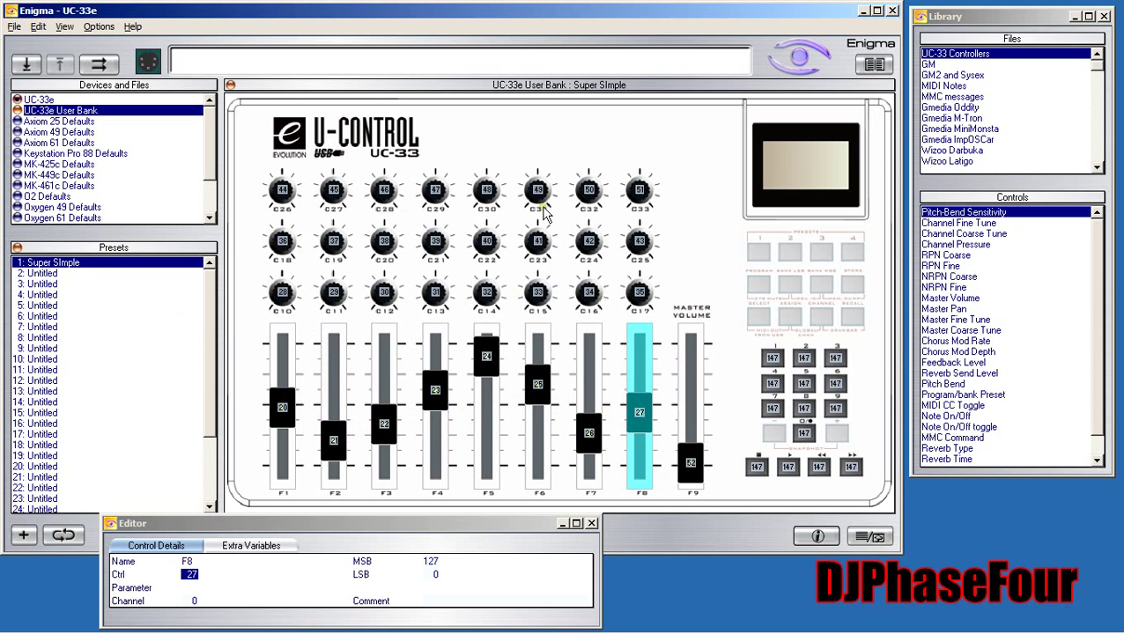
{"action": "left_click", "coordinate": [691, 463]}
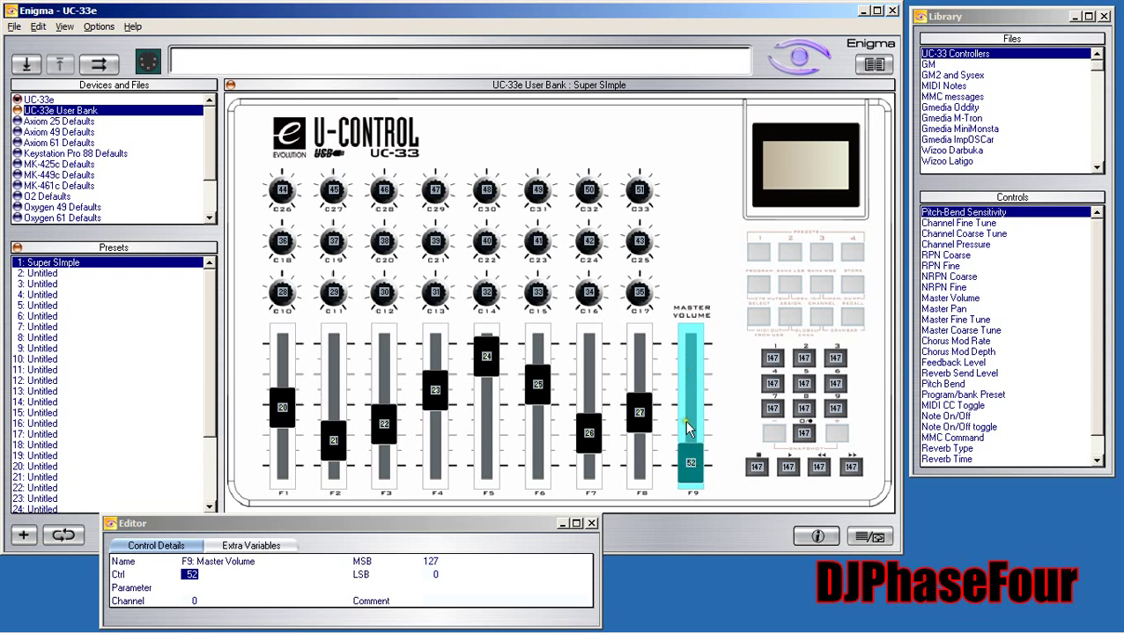
- Rename the first preset of the user bank as Super Simple, correcting the capitalization
{"action": "left_click", "coordinate": [84, 263]}
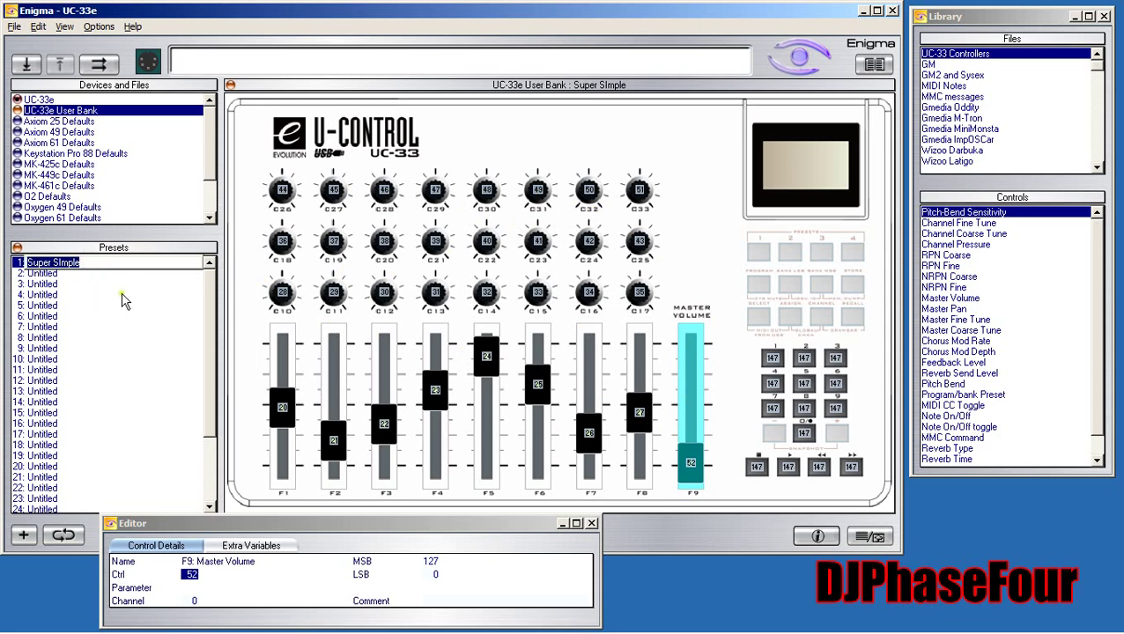
{"action": "left_click", "coordinate": [130, 262]}
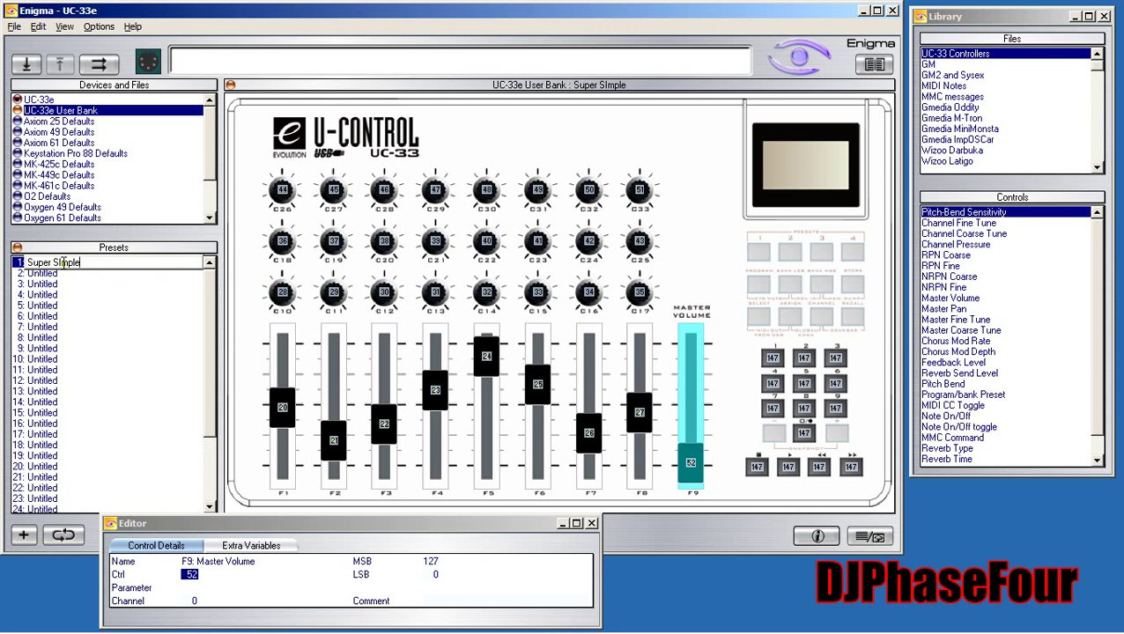
{"action": "left_click", "coordinate": [61, 262]}
{"action": "key", "text": "BackSpace"}
{"action": "type", "text": "i"}
{"action": "key", "text": "Return"}
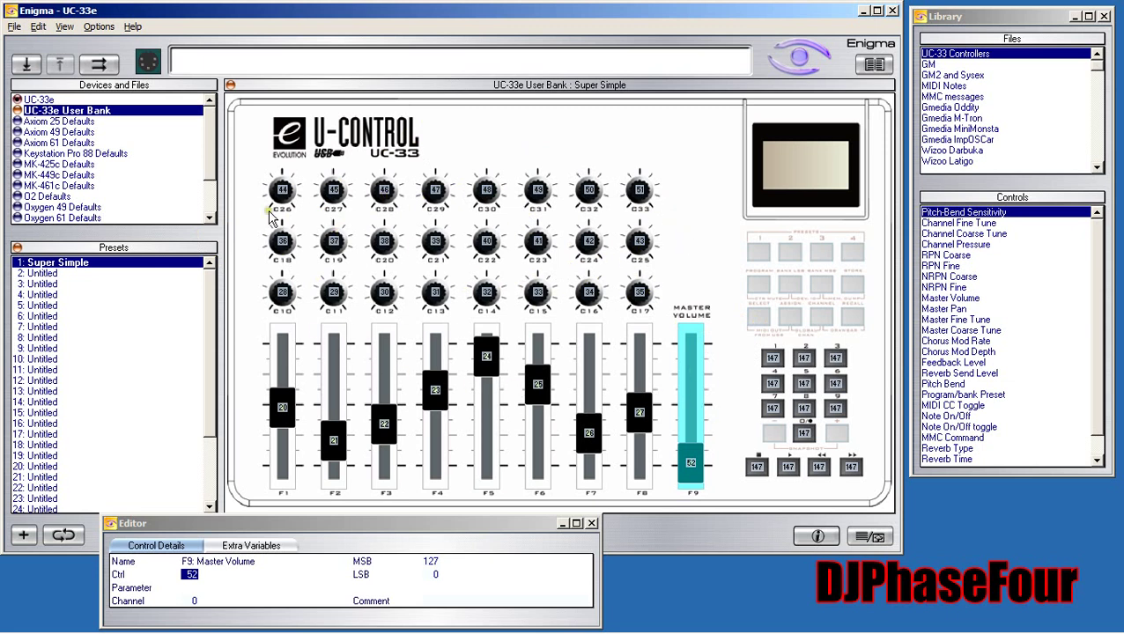
- Examine the controller number assignments of knobs C26, C27 and C28
{"action": "left_click", "coordinate": [291, 193]}
{"action": "left_click", "coordinate": [340, 191]}
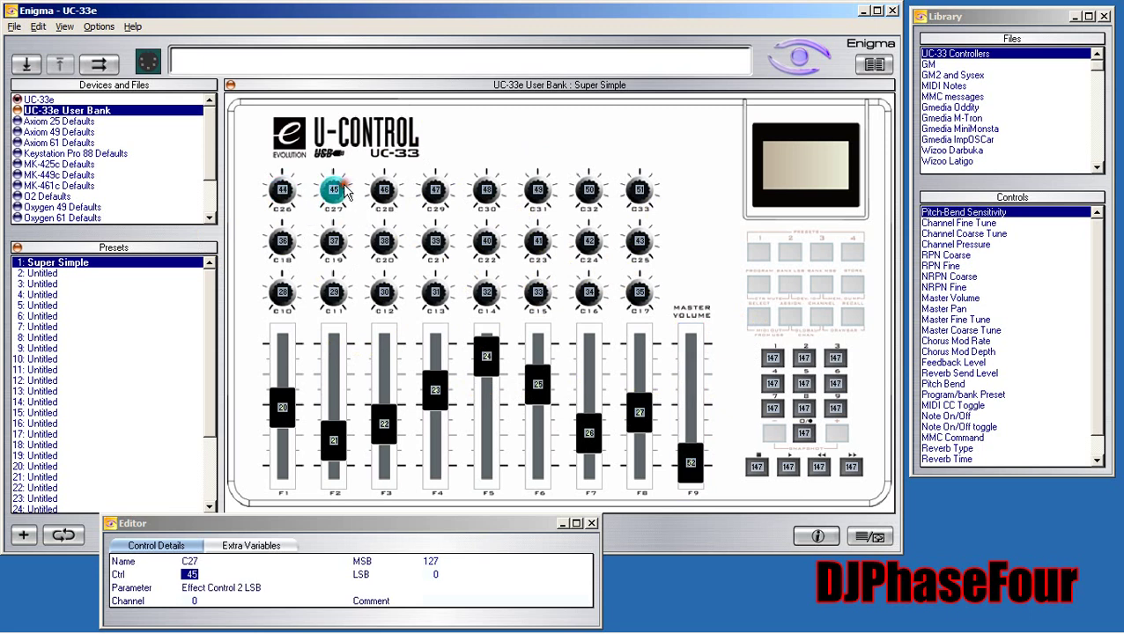
{"action": "left_click", "coordinate": [395, 192]}
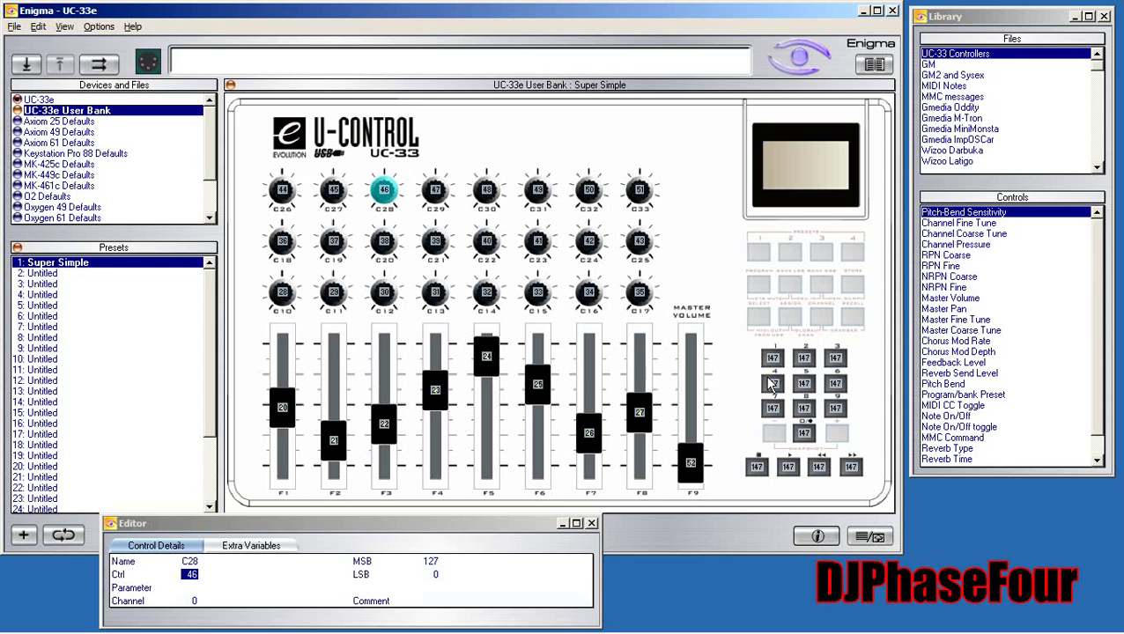
- Assign the MIDI note C-2 from the library to the Stop button
{"action": "left_click", "coordinate": [758, 468]}
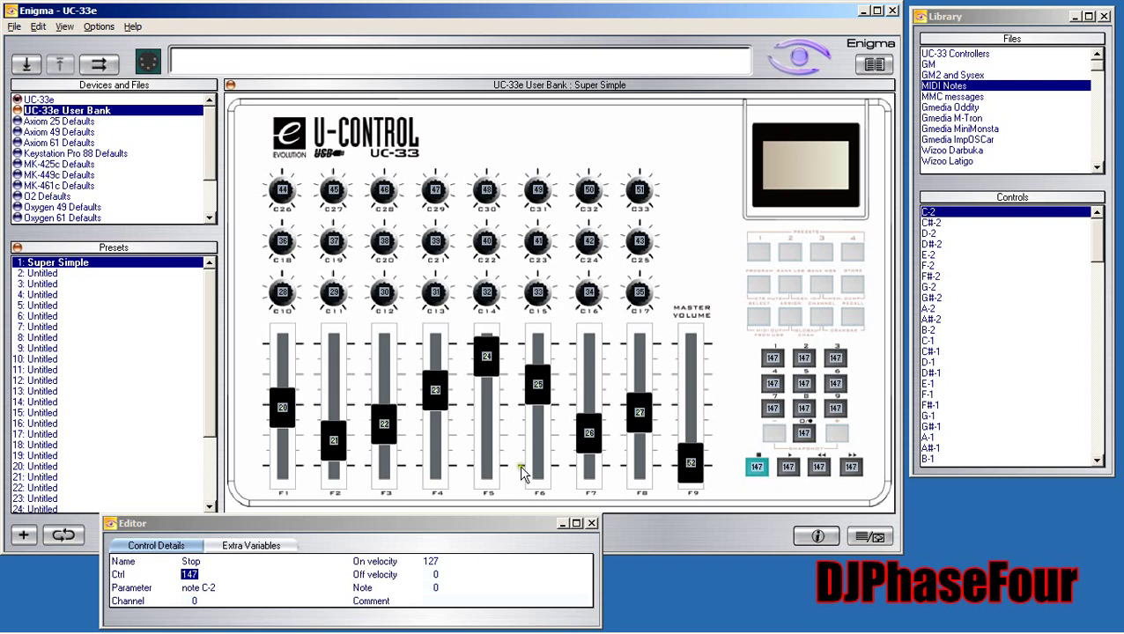
{"action": "left_click", "coordinate": [435, 588]}
{"action": "left_click", "coordinate": [436, 588]}
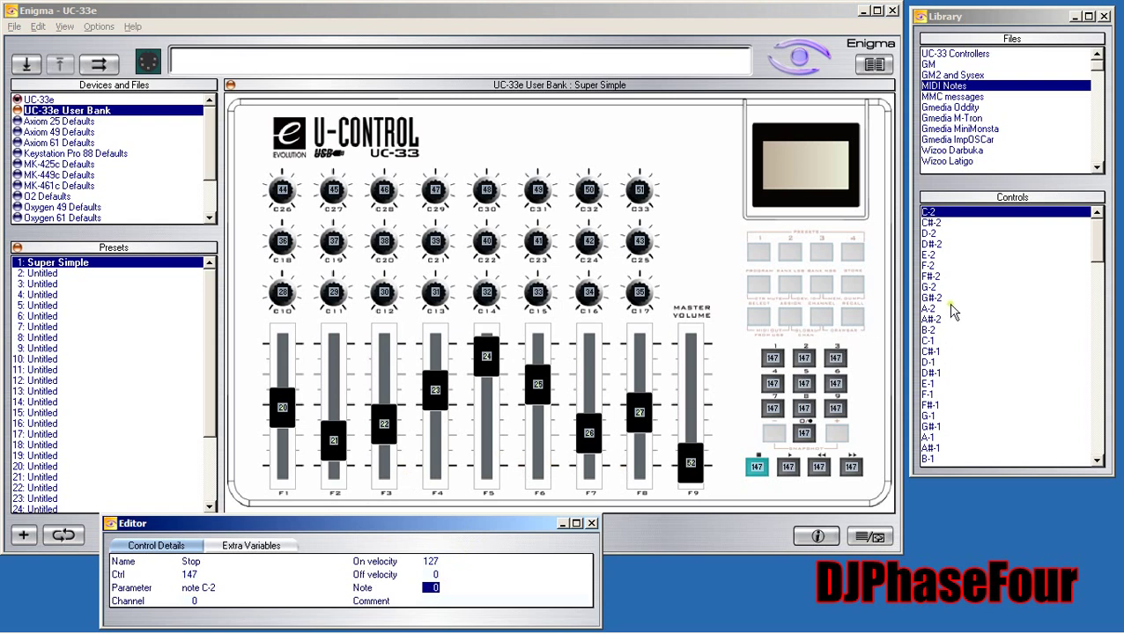
{"action": "mouse_move", "coordinate": [946, 215]}
{"action": "left_mouse_down"}
{"action": "mouse_move", "coordinate": [743, 447]}
{"action": "mouse_move", "coordinate": [765, 476]}
{"action": "left_mouse_up"}
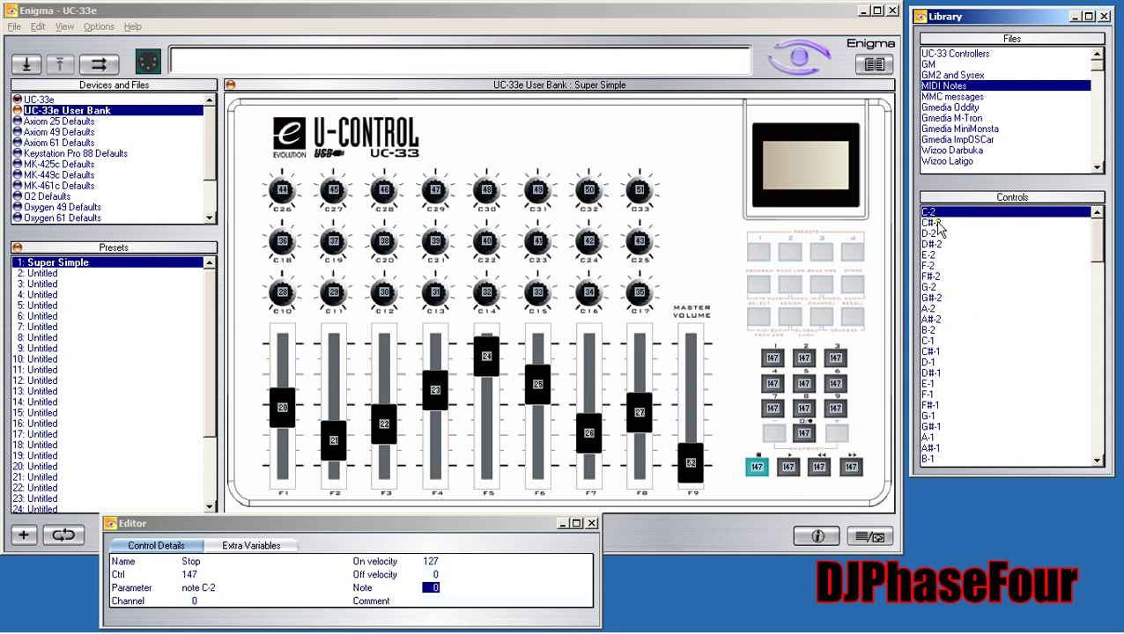
- Check the MIDI note assignments of the Stop, Play, Rewind and Forward buttons and of number buttons 1, 2, 3 and 0
{"action": "left_click", "coordinate": [936, 222]}
{"action": "left_click", "coordinate": [788, 467]}
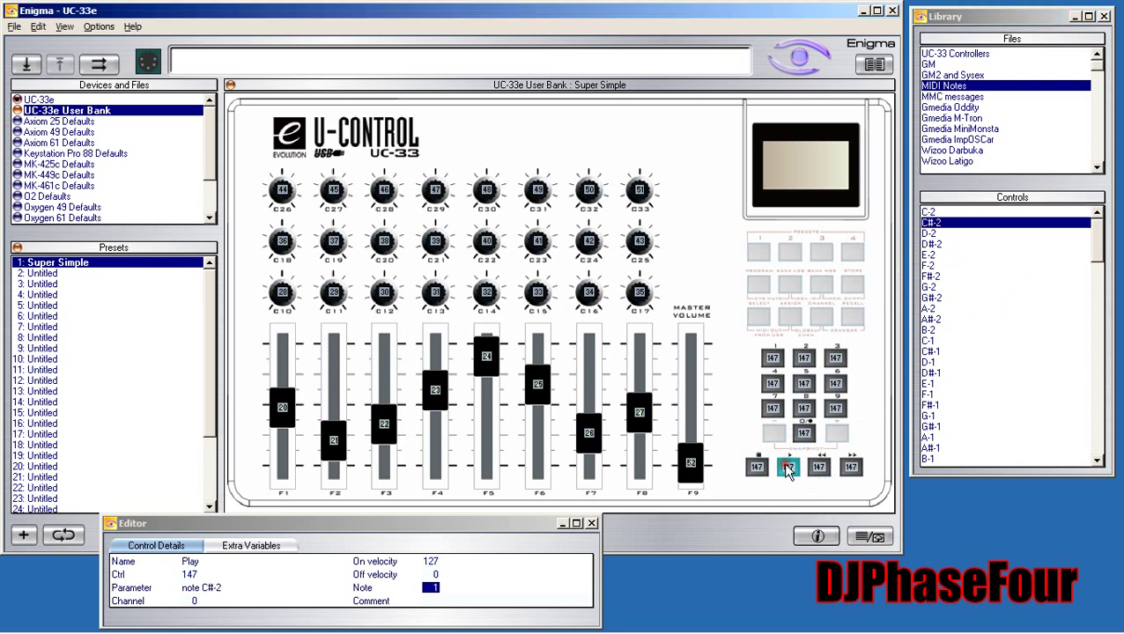
{"action": "left_click", "coordinate": [757, 468]}
{"action": "left_click", "coordinate": [788, 468]}
{"action": "left_click", "coordinate": [819, 468]}
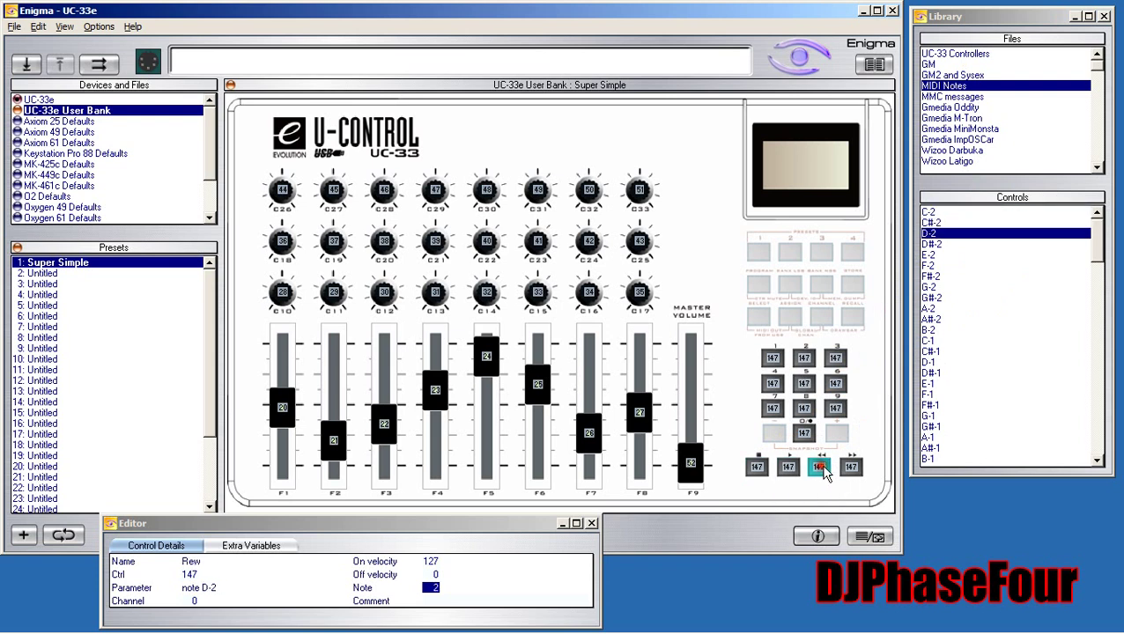
{"action": "left_click", "coordinate": [851, 468]}
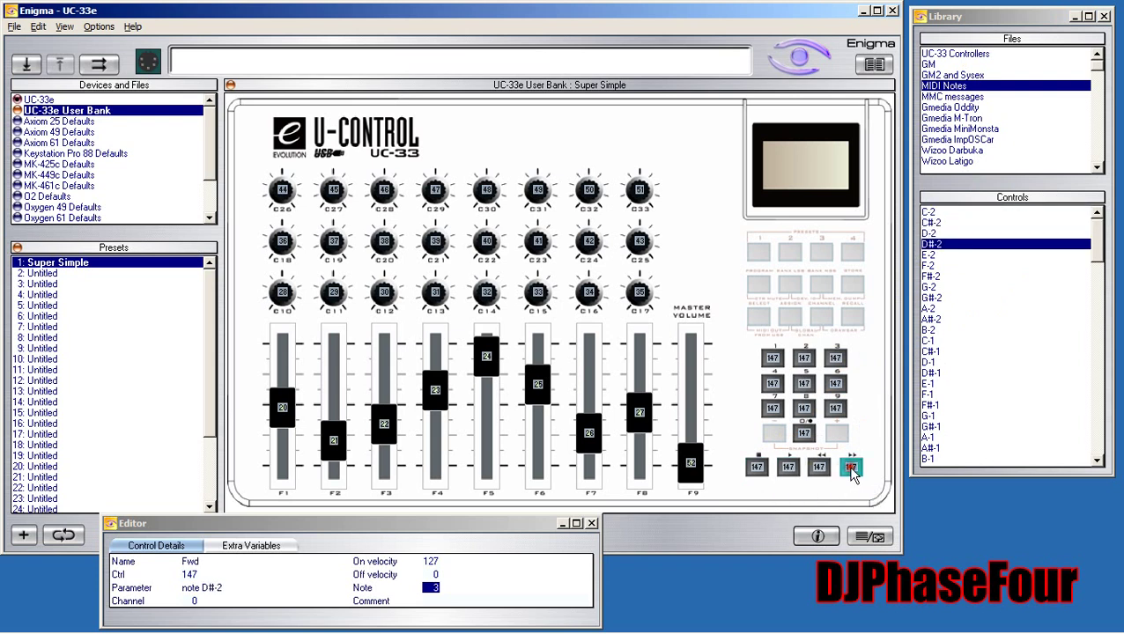
{"action": "left_click", "coordinate": [773, 359]}
{"action": "left_click", "coordinate": [803, 358]}
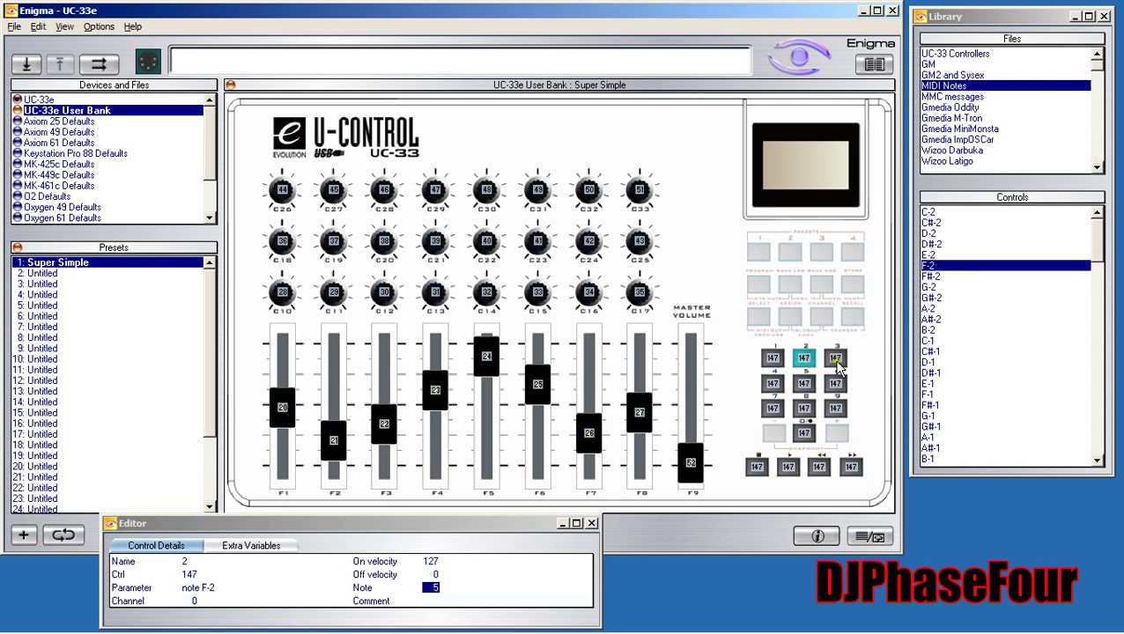
{"action": "left_click", "coordinate": [835, 359]}
{"action": "left_click", "coordinate": [802, 433]}
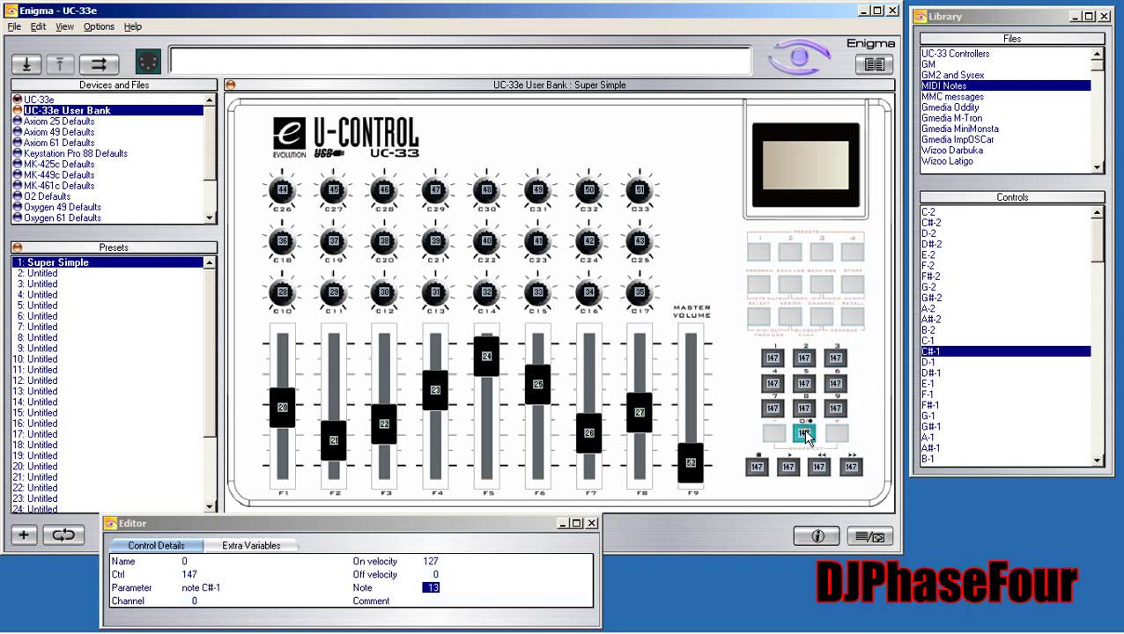
- Save the modified UC-33e User Bank and send it to the device
{"action": "left_click", "coordinate": [17, 25]}
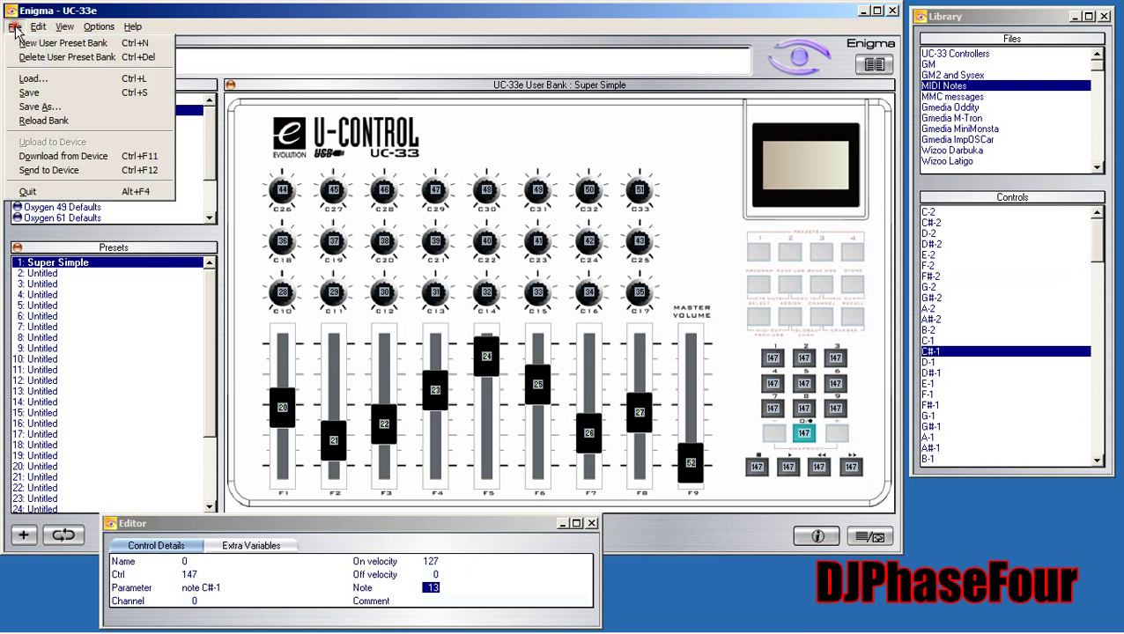
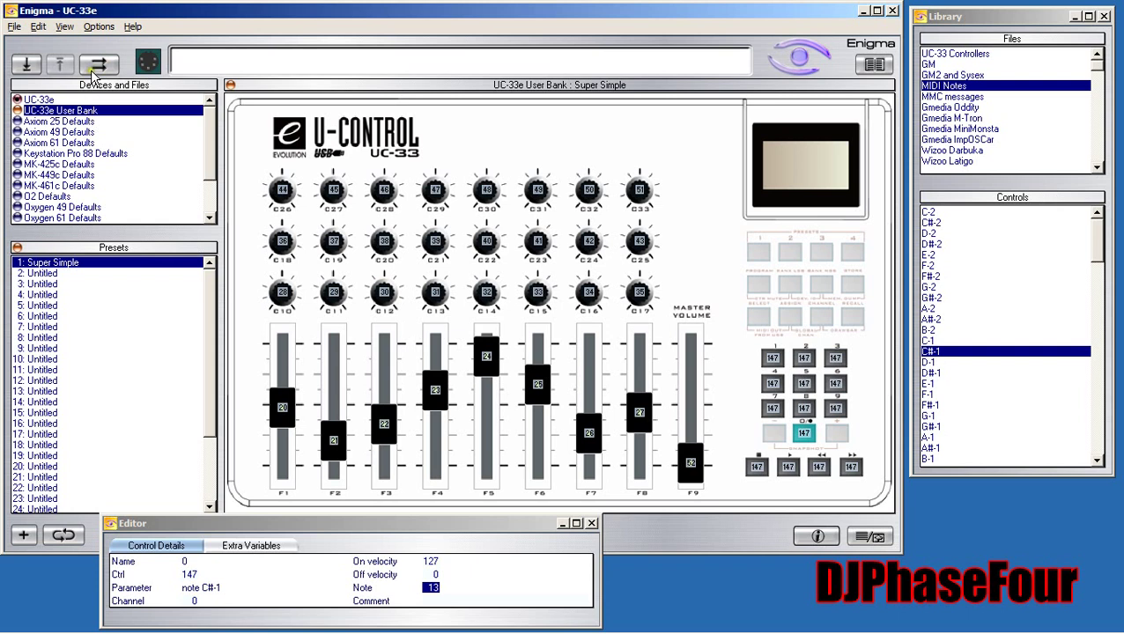
{"action": "left_click", "coordinate": [102, 69]}
{"action": "mouse_move", "coordinate": [211, 140]}
{"action": "left_mouse_down"}
{"action": "mouse_move", "coordinate": [210, 176]}
{"action": "mouse_move", "coordinate": [220, 138]}
{"action": "left_mouse_up"}
{"action": "left_click", "coordinate": [465, 127]}
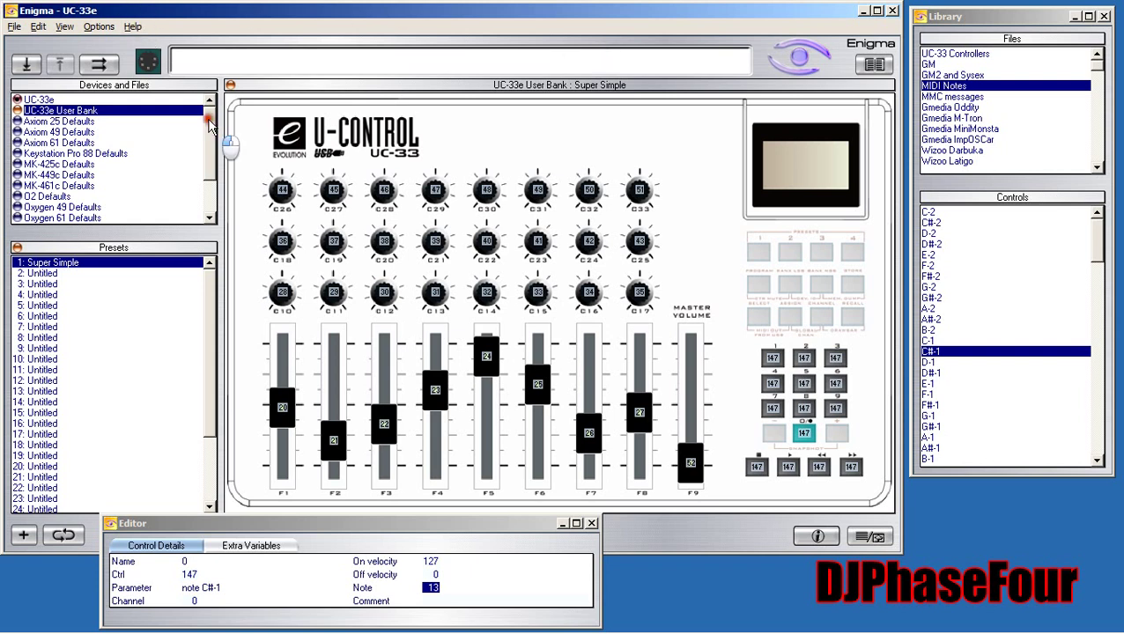
{"action": "mouse_move", "coordinate": [211, 113]}
{"action": "left_mouse_down"}
{"action": "mouse_move", "coordinate": [212, 170]}
{"action": "mouse_move", "coordinate": [215, 98]}
{"action": "left_mouse_up"}
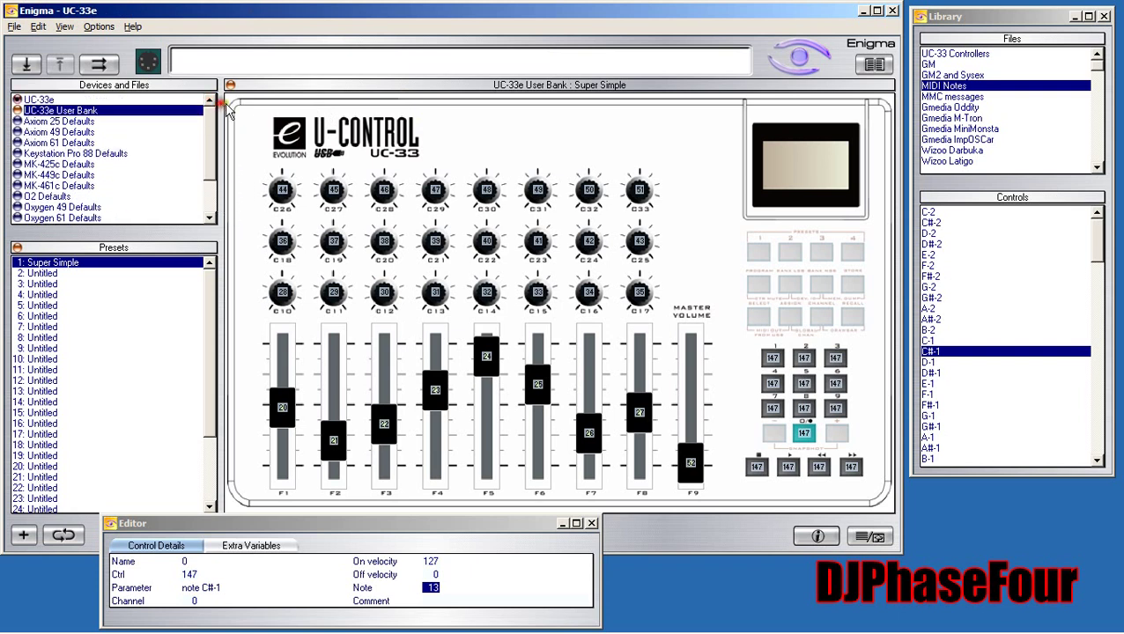